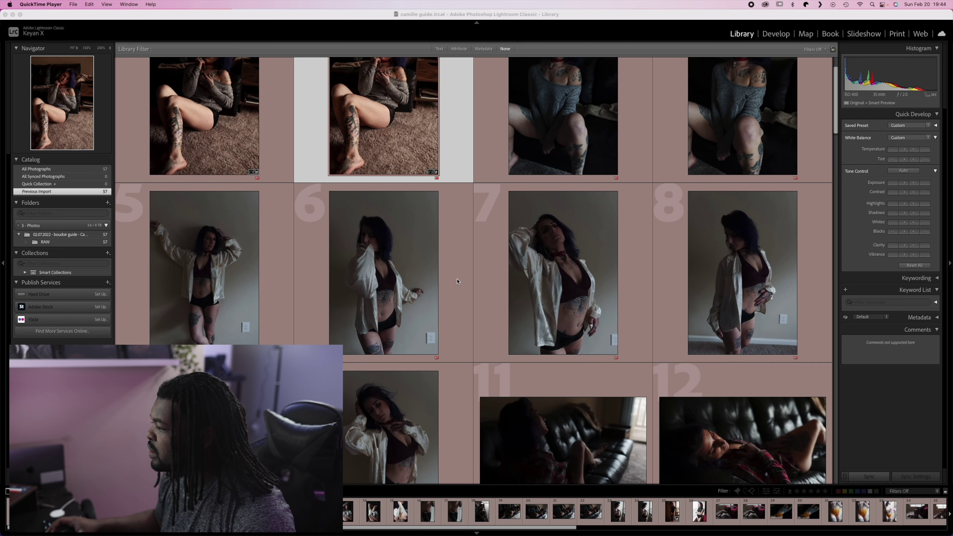
Compare reclining shots 29 and 30, keep only photo 29, and open it in Develop
{"action": "scroll", "coordinate": [516, 309], "scroll_direction": "down", "scroll_amount": 3}
{"action": "scroll", "coordinate": [503, 314], "scroll_direction": "down", "scroll_amount": 2}
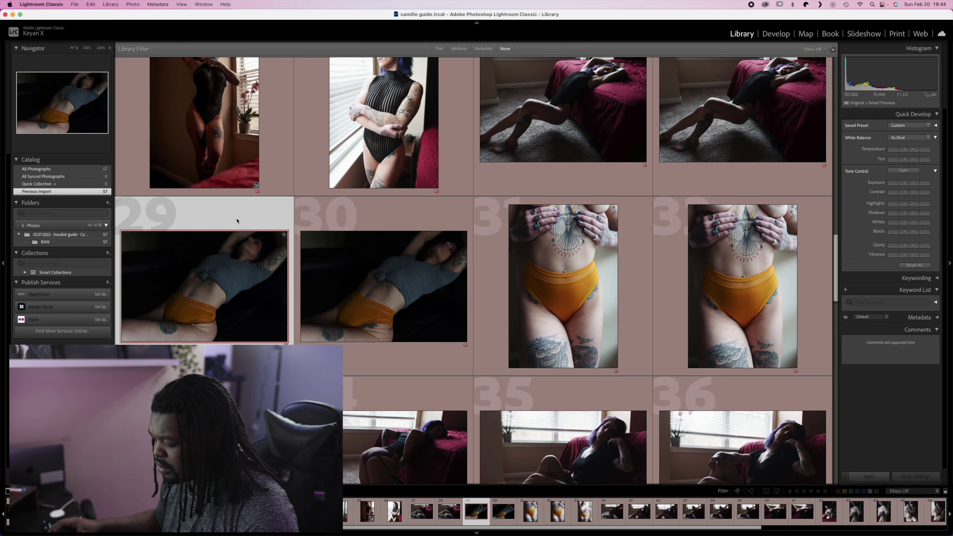
{"action": "key", "text": "c"}
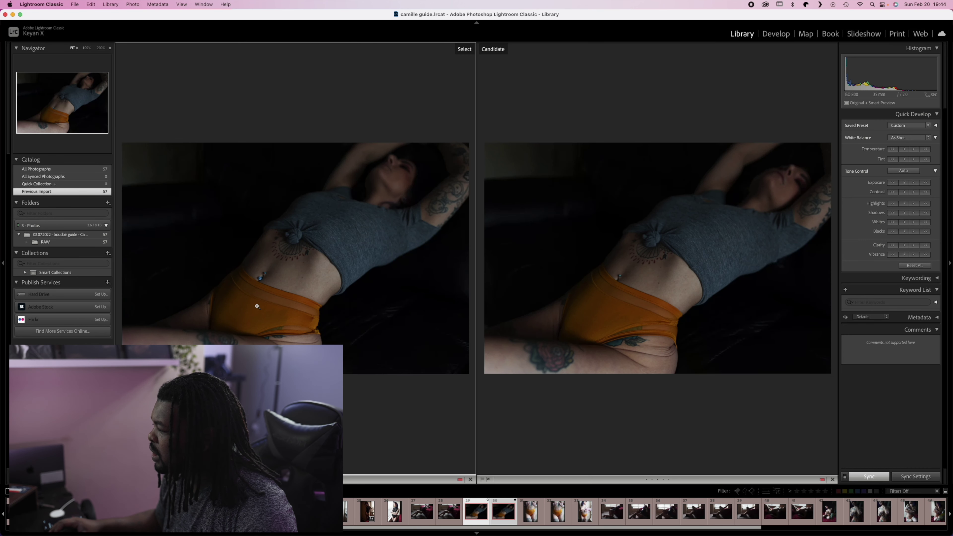
{"action": "double_click", "coordinate": [476, 504]}
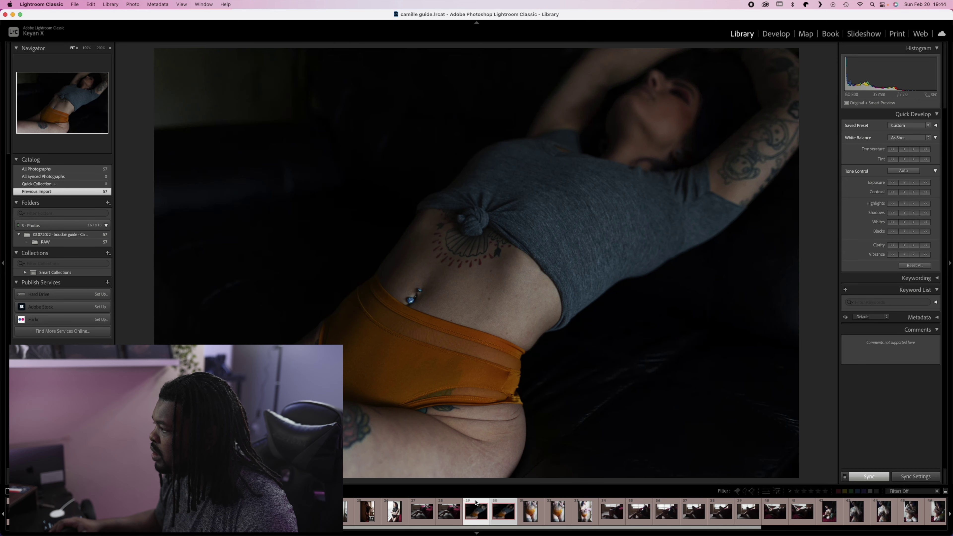
{"action": "left_click", "coordinate": [478, 510]}
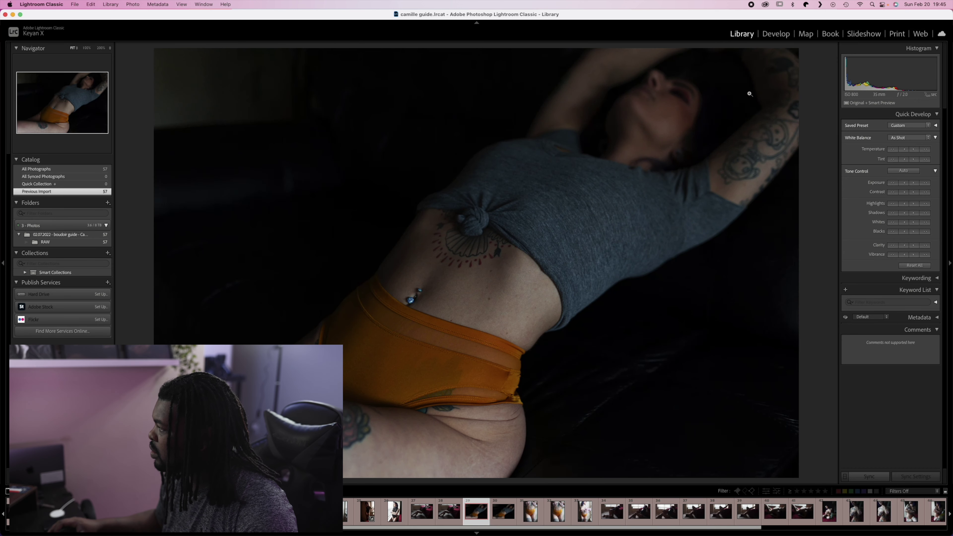
{"action": "left_click", "coordinate": [774, 36]}
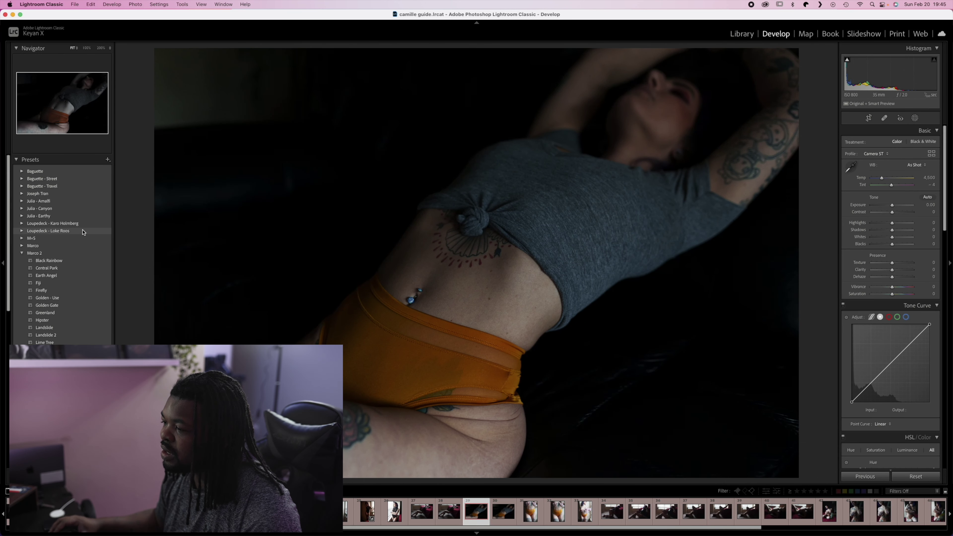
Apply the Marco 2 'Golden - Use' preset and collapse the Presets panel
{"action": "left_click", "coordinate": [70, 297]}
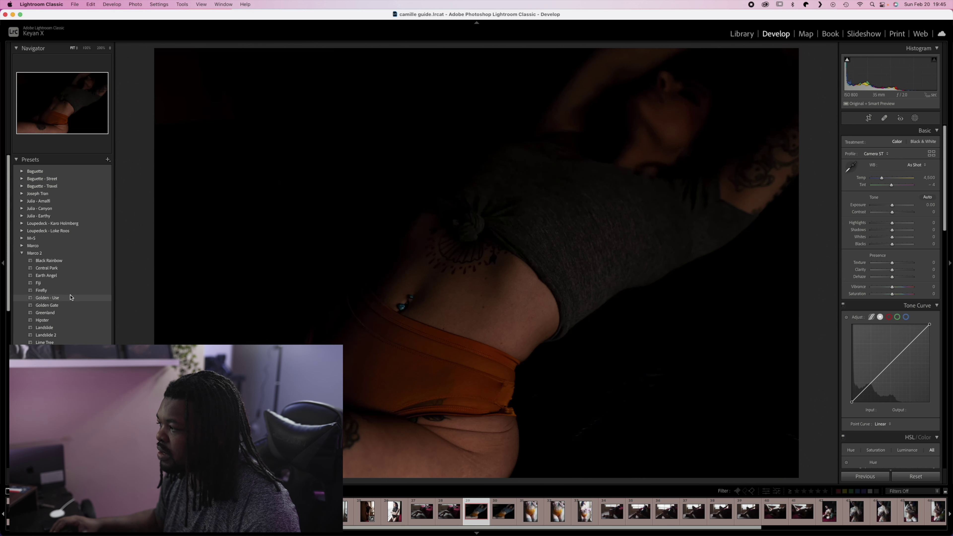
{"action": "left_click", "coordinate": [70, 298]}
{"action": "left_click", "coordinate": [105, 159]}
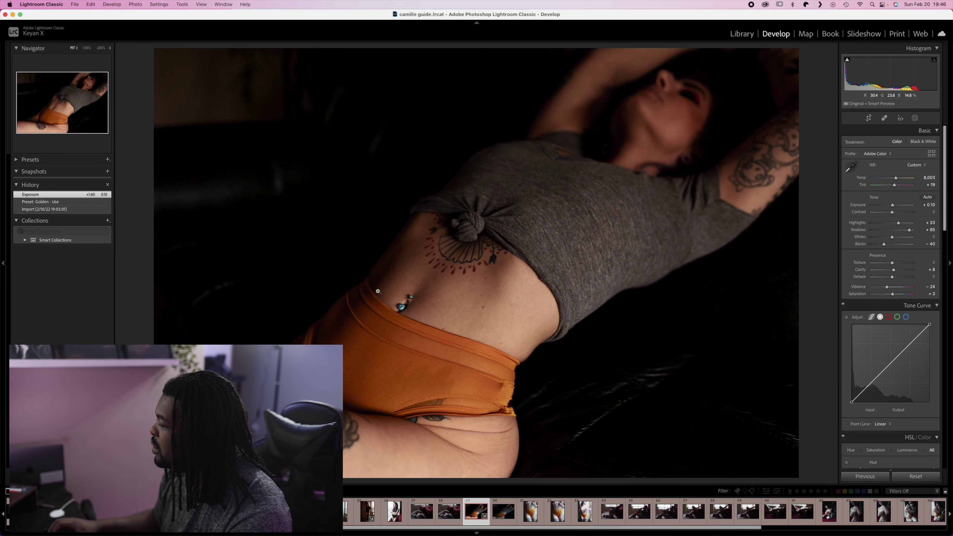
Apply Upright auto-straightening, then back in the Basic panel nudge exposure to +0.15
{"action": "scroll", "coordinate": [902, 348], "scroll_direction": "down", "scroll_amount": 15}
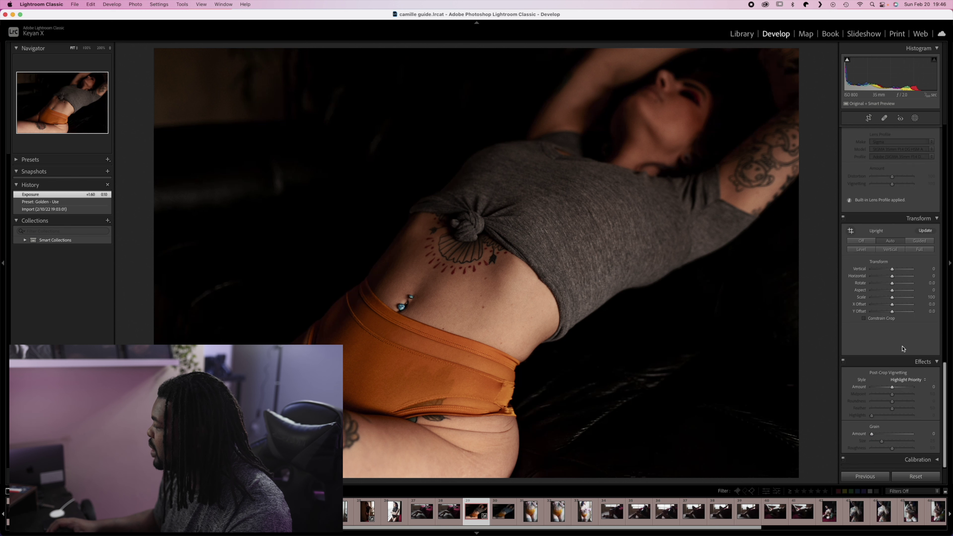
{"action": "left_click", "coordinate": [923, 232]}
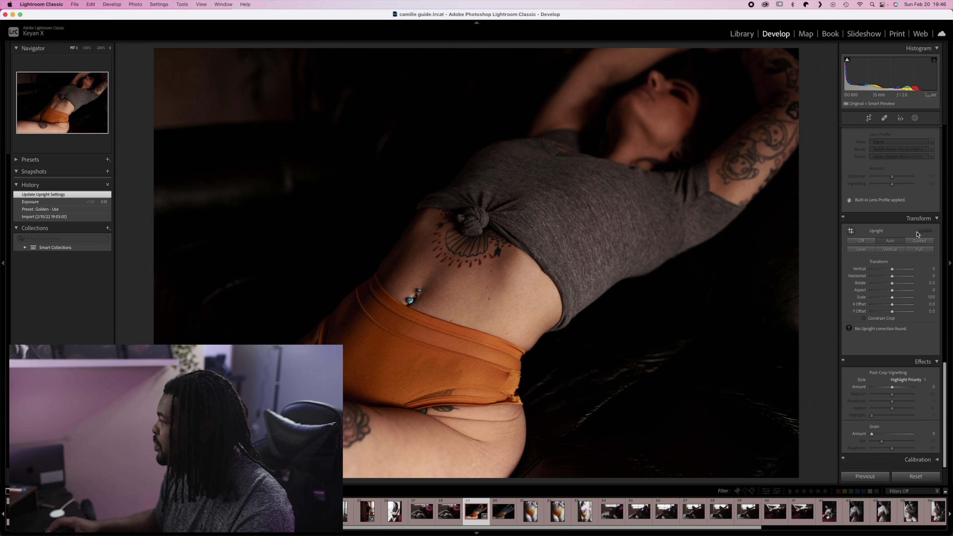
{"action": "scroll", "coordinate": [900, 241], "scroll_direction": "up", "scroll_amount": 10}
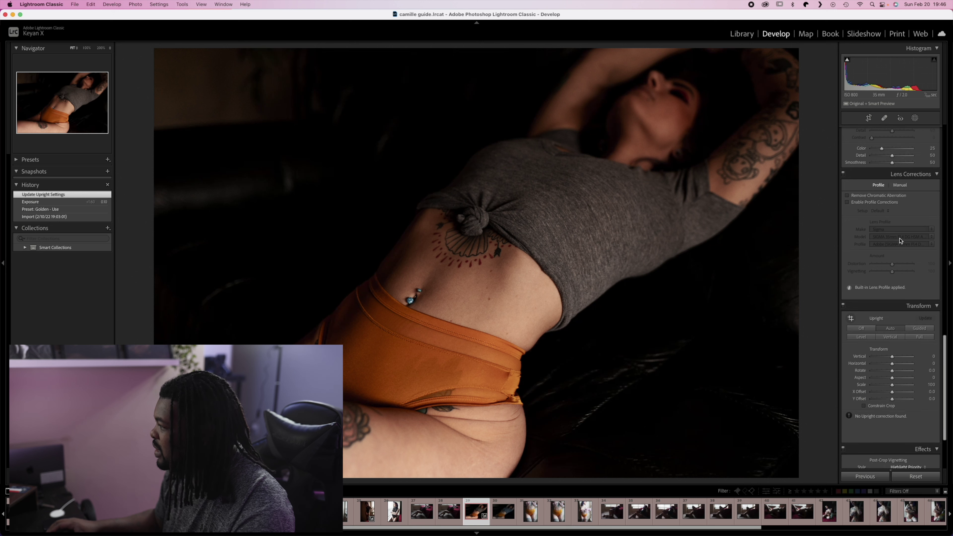
{"action": "scroll", "coordinate": [900, 239], "scroll_direction": "up", "scroll_amount": 5}
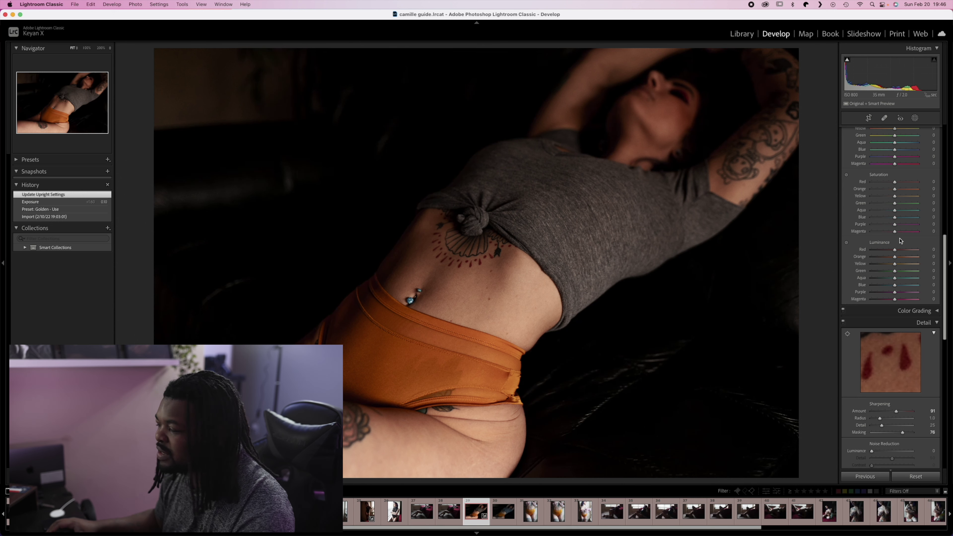
{"action": "scroll", "coordinate": [900, 241], "scroll_direction": "up", "scroll_amount": 4}
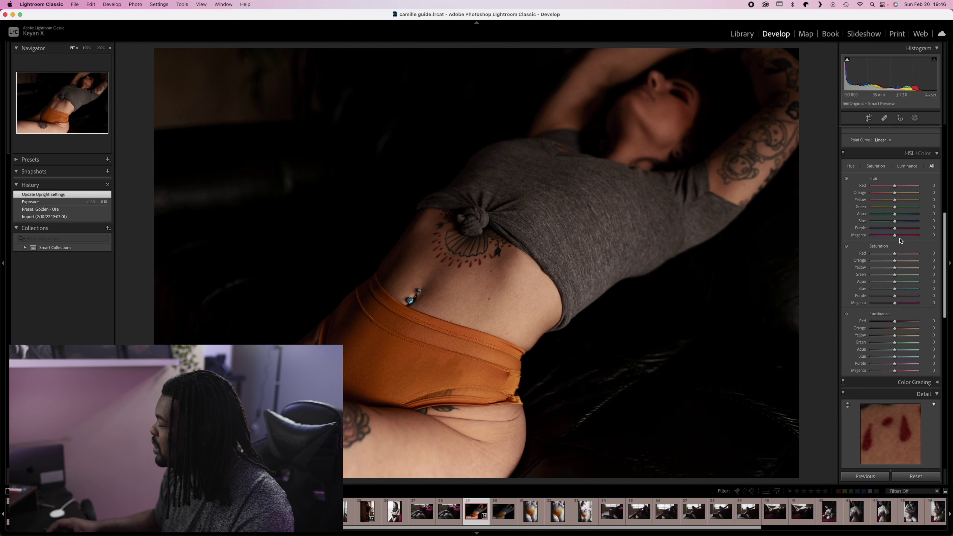
{"action": "scroll", "coordinate": [899, 241], "scroll_direction": "up", "scroll_amount": 10}
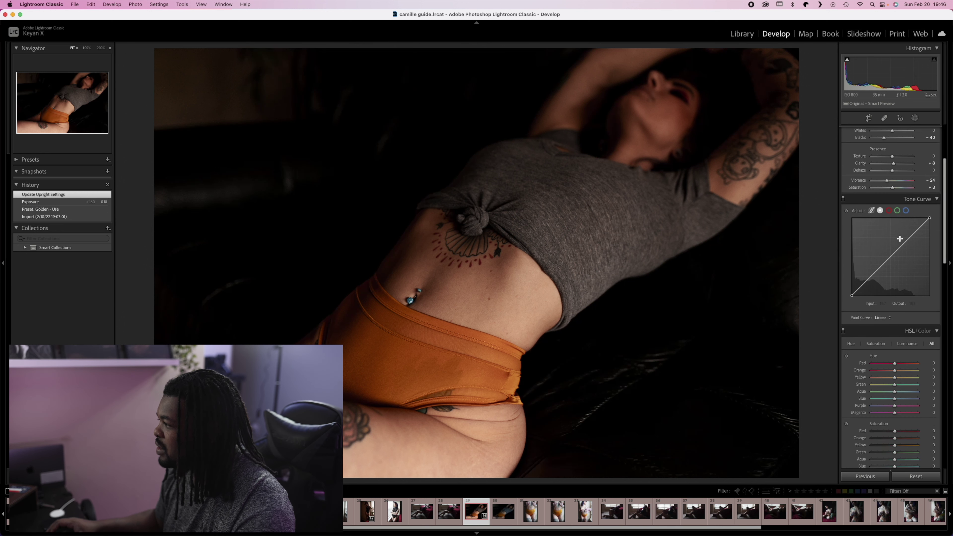
{"action": "scroll", "coordinate": [900, 240], "scroll_direction": "up", "scroll_amount": 3}
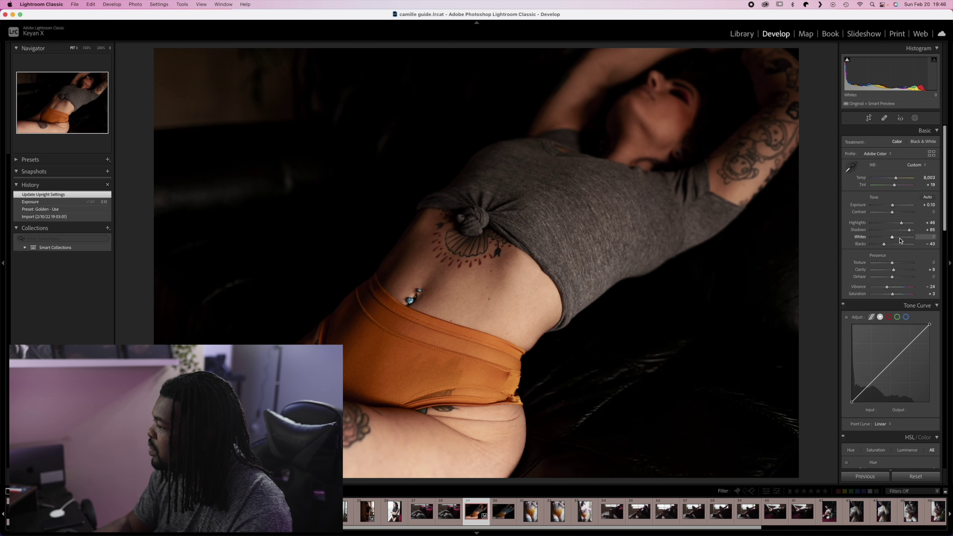
{"action": "scroll", "coordinate": [901, 240], "scroll_direction": "up", "scroll_amount": 5}
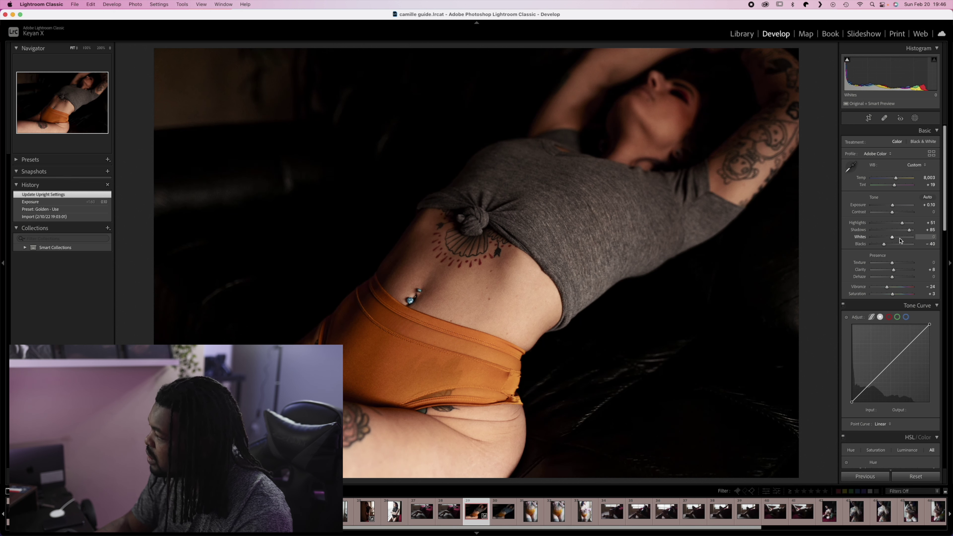
{"action": "scroll", "coordinate": [900, 240], "scroll_direction": "down", "scroll_amount": 7}
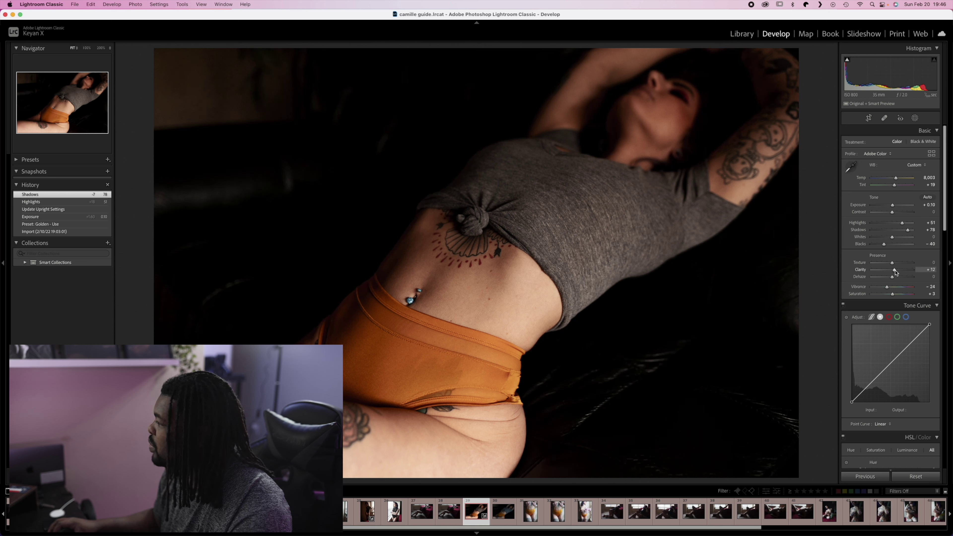
{"action": "scroll", "coordinate": [896, 272], "scroll_direction": "up", "scroll_amount": 3}
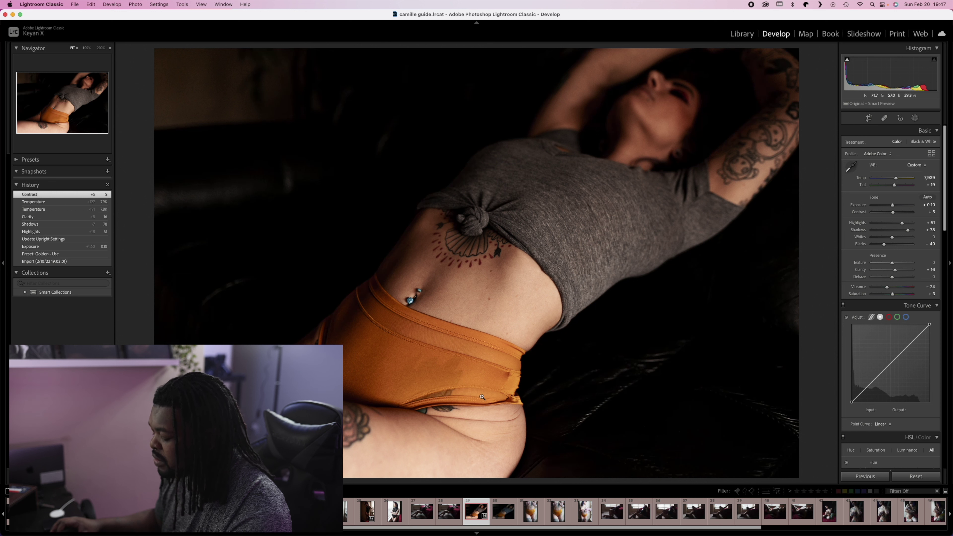
{"action": "key", "text": "equal"}
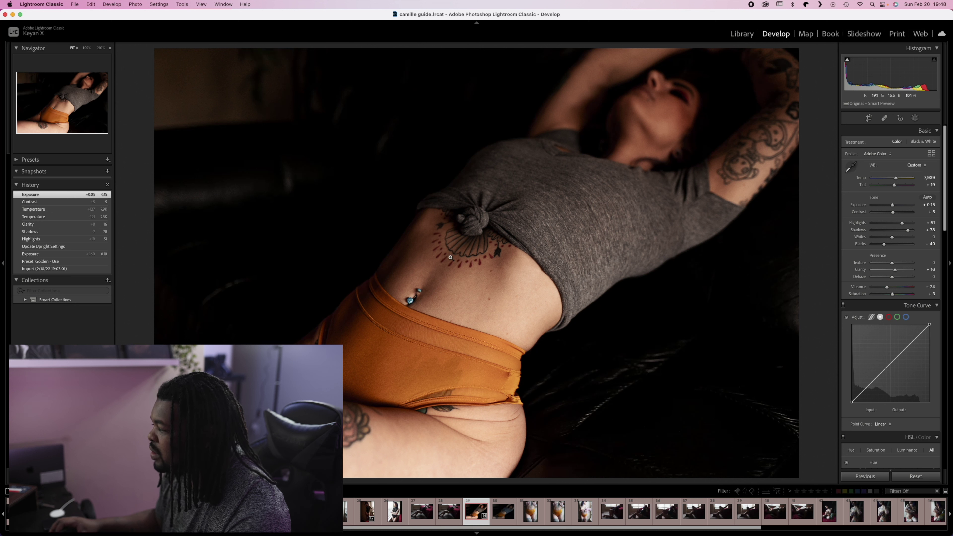
Preview the sharpening edge mask and set Sharpening Masking to 70
{"action": "scroll", "coordinate": [870, 296], "scroll_direction": "down", "scroll_amount": 15}
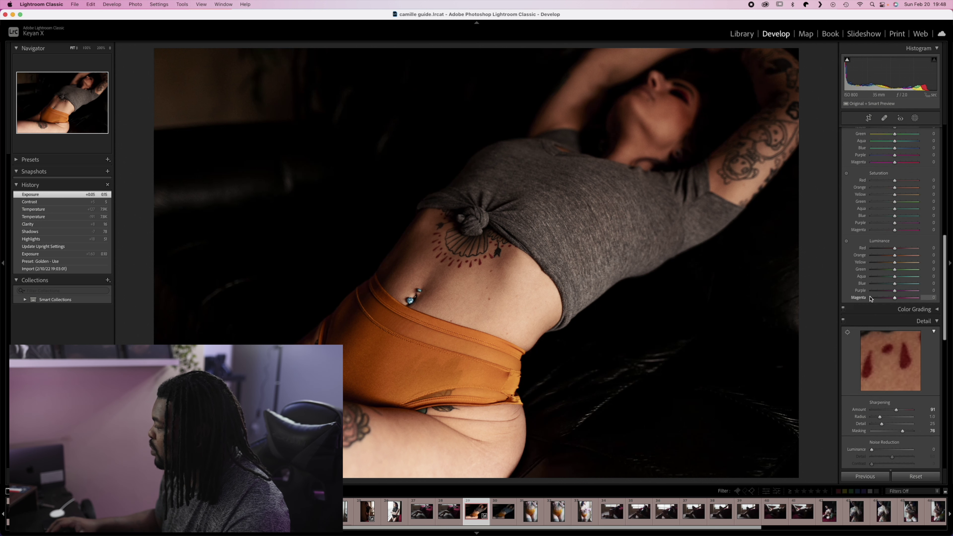
{"action": "scroll", "coordinate": [870, 297], "scroll_direction": "down", "scroll_amount": 1}
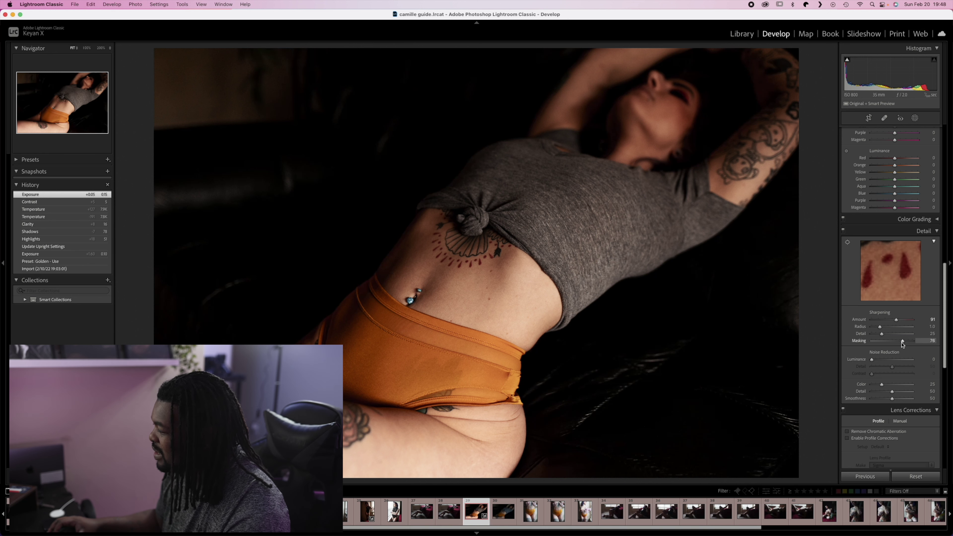
{"action": "mouse_move", "coordinate": [902, 344]}
{"action": "left_mouse_down"}
{"action": "mouse_move", "coordinate": [870, 348]}
{"action": "mouse_move", "coordinate": [900, 344]}
{"action": "left_mouse_up"}
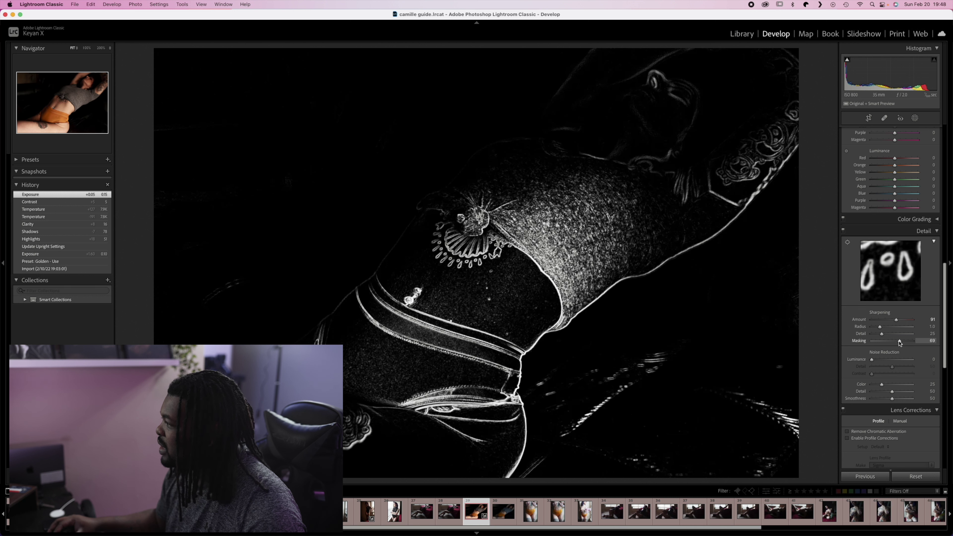
{"action": "left_click_drag", "start_coordinate": [899, 343], "coordinate": [900, 343]}
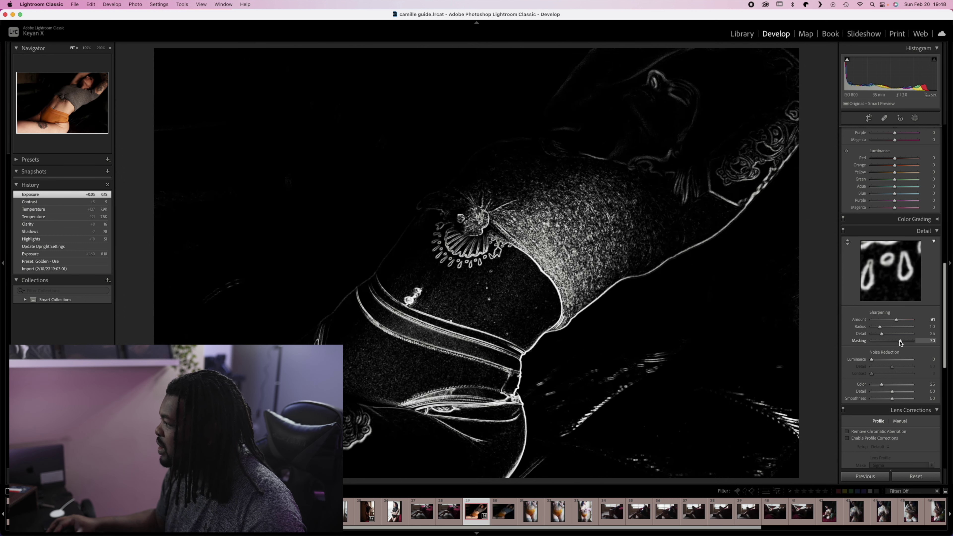
{"action": "left_click_drag", "start_coordinate": [899, 343], "coordinate": [900, 343]}
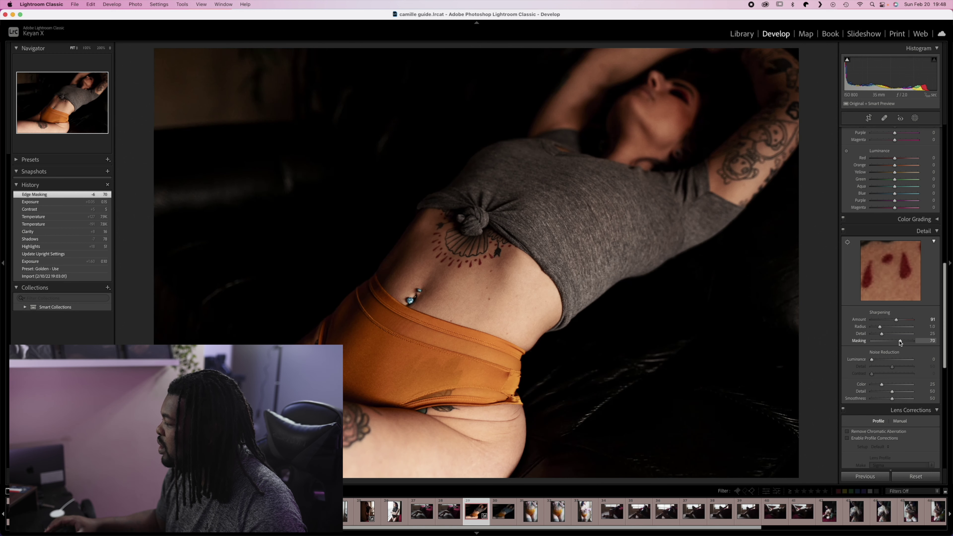
{"action": "scroll", "coordinate": [900, 343], "scroll_direction": "up", "scroll_amount": 15}
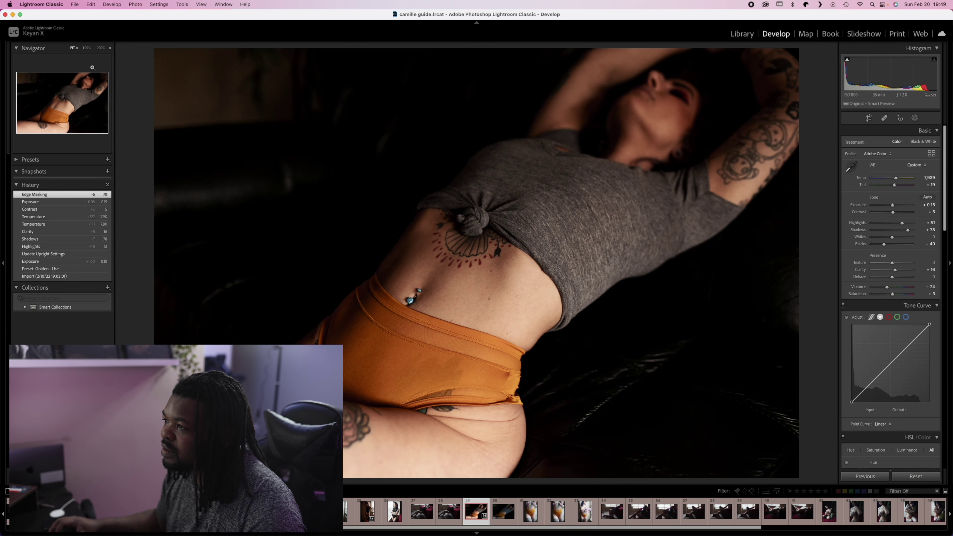
Export the photo with the MAin user preset, then switch to Photoshop 2022
{"action": "left_click", "coordinate": [74, 5]}
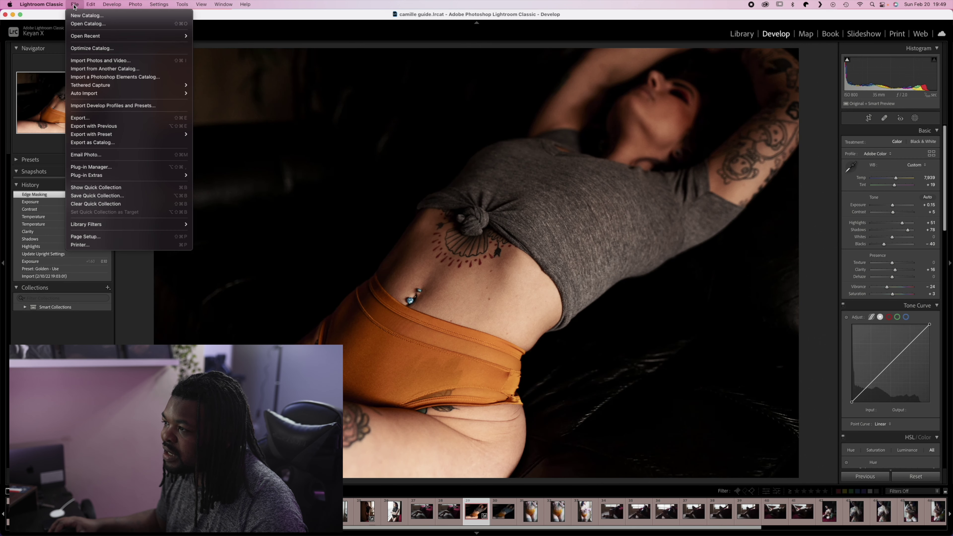
{"action": "left_click", "coordinate": [97, 121]}
{"action": "left_click", "coordinate": [368, 155]}
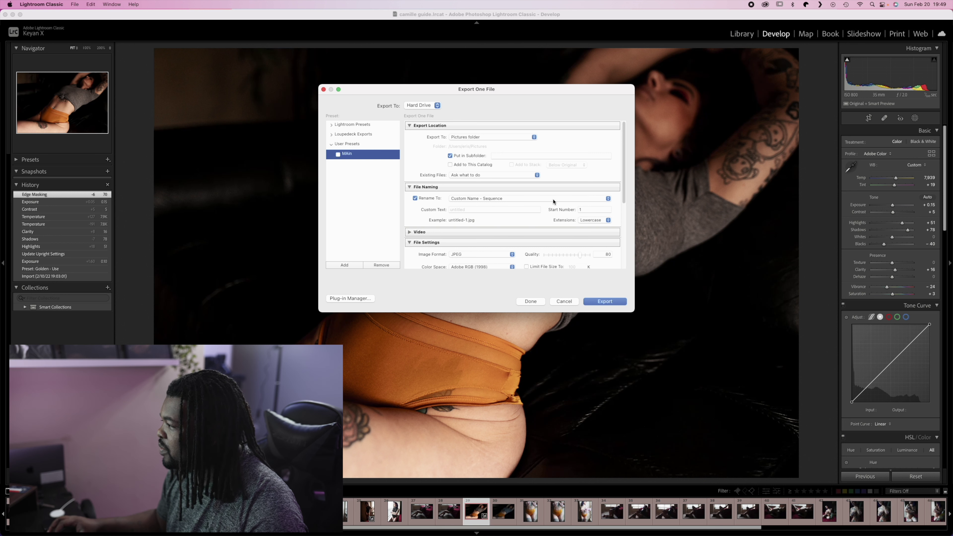
{"action": "left_click", "coordinate": [10, 305]}
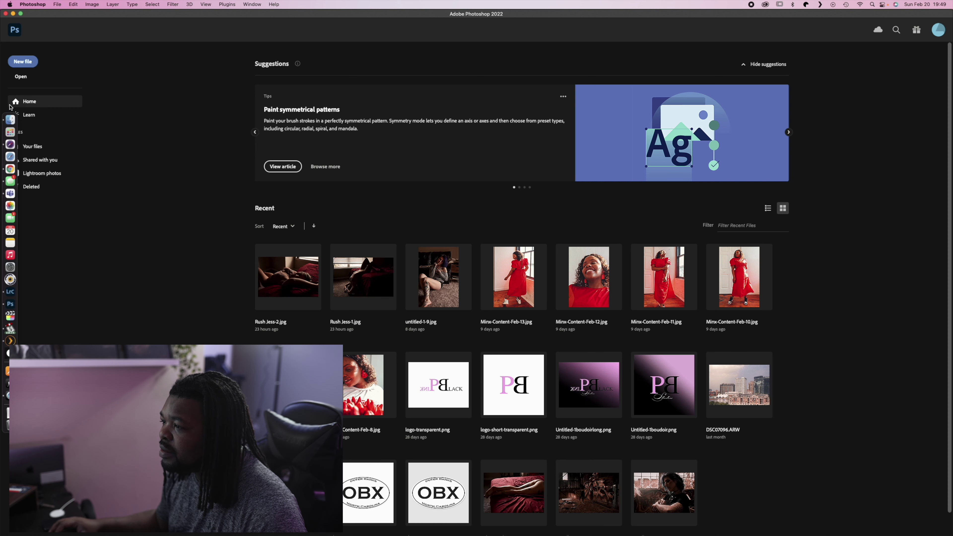
Find YT test-1.jpg in Finder's Pictures folder and open it in Photoshop
{"action": "left_click", "coordinate": [10, 119]}
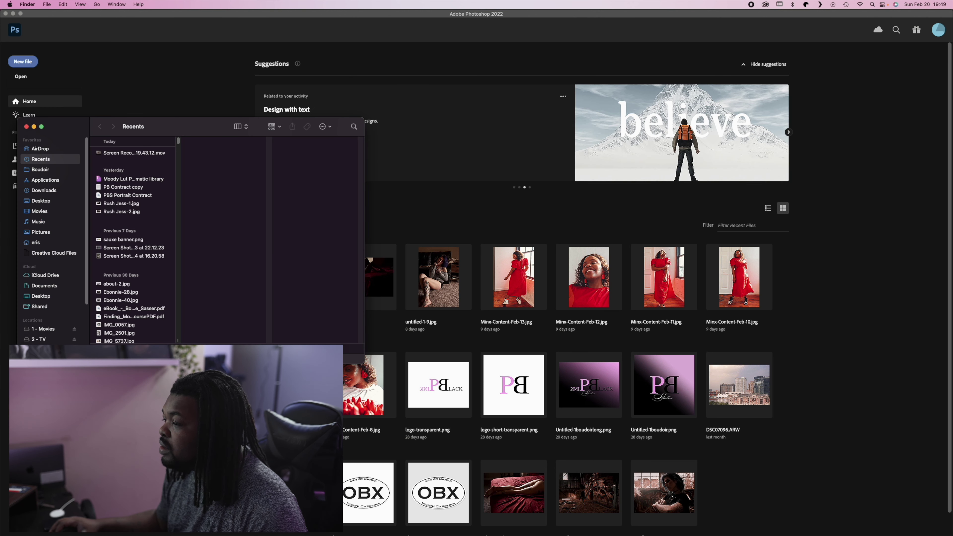
{"action": "left_click", "coordinate": [44, 232]}
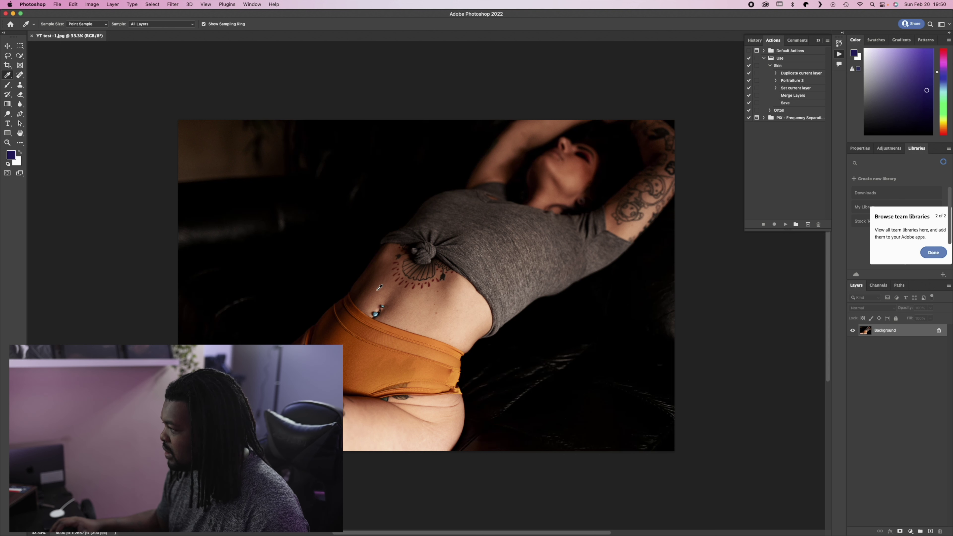
Run the Skin action from the Actions panel on YT test-1.jpg
{"action": "left_click", "coordinate": [785, 66]}
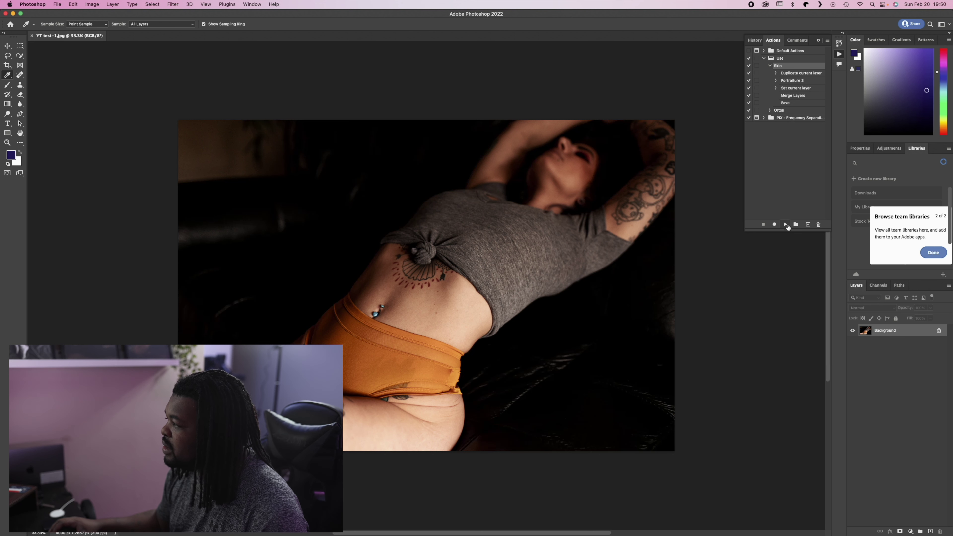
{"action": "left_click", "coordinate": [787, 225]}
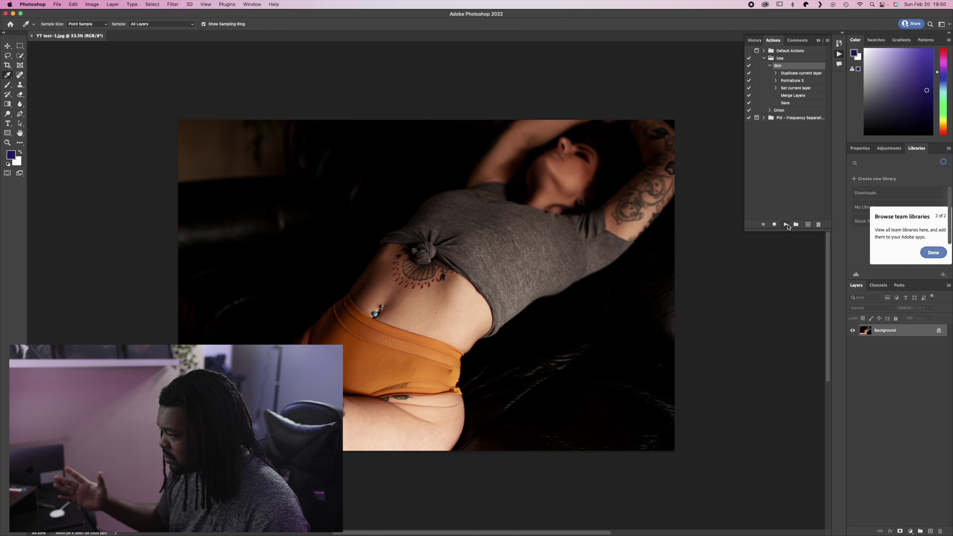